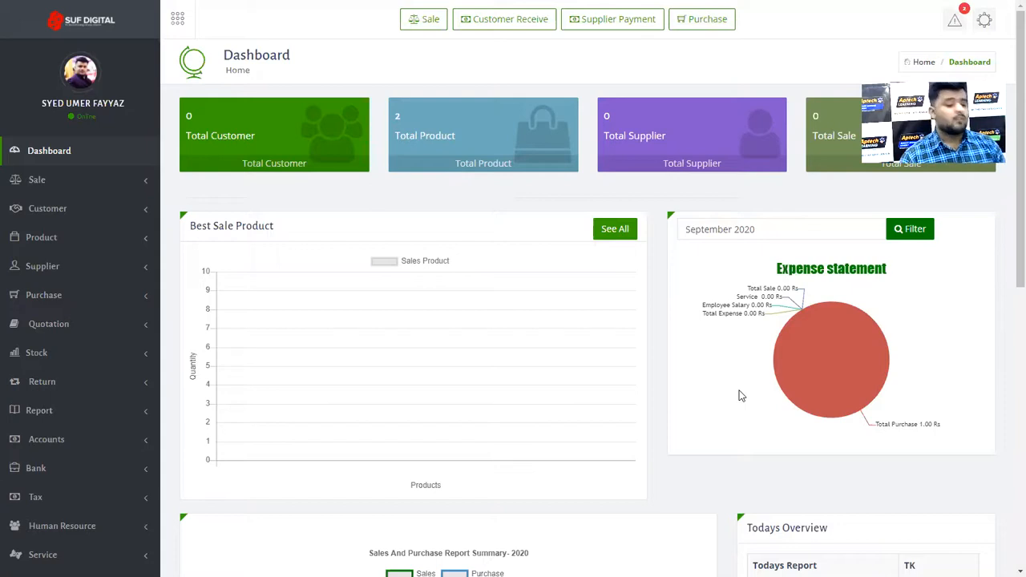
Step: Review the dashboard's charts and daily overview, and look through the available report types
scroll(652, 416, "down", 4)
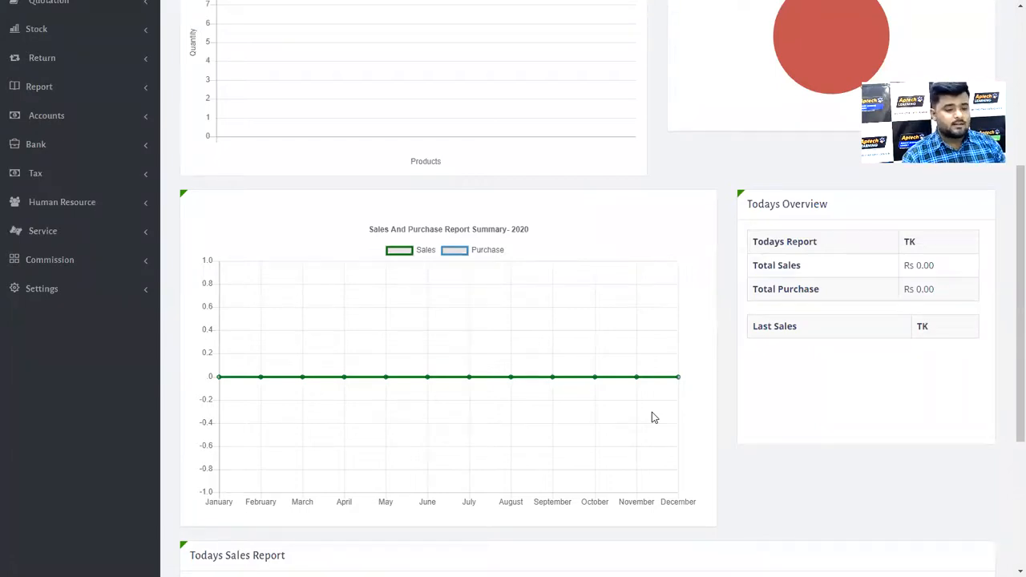
scroll(226, 330, "up", 2)
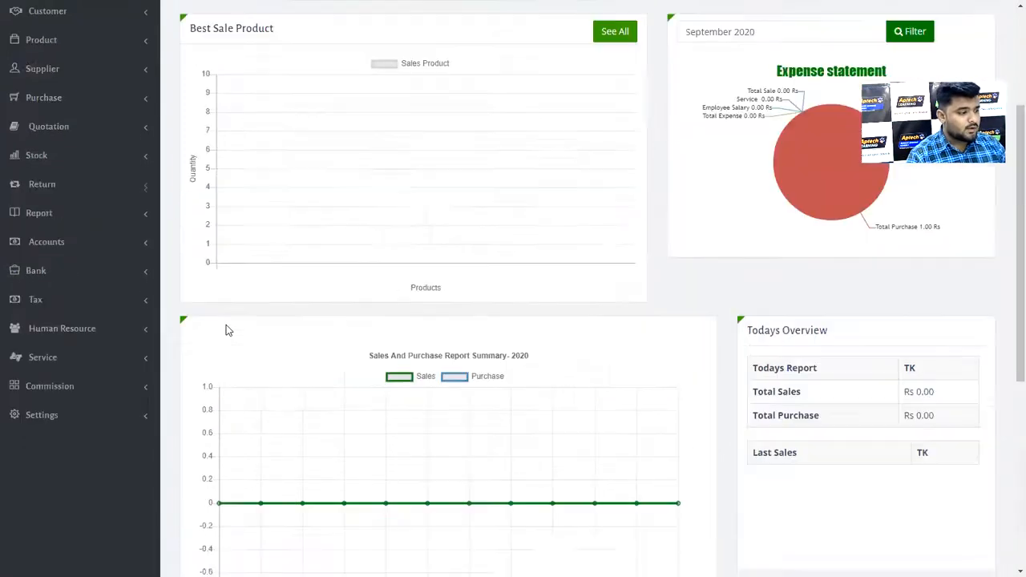
scroll(227, 330, "up", 2)
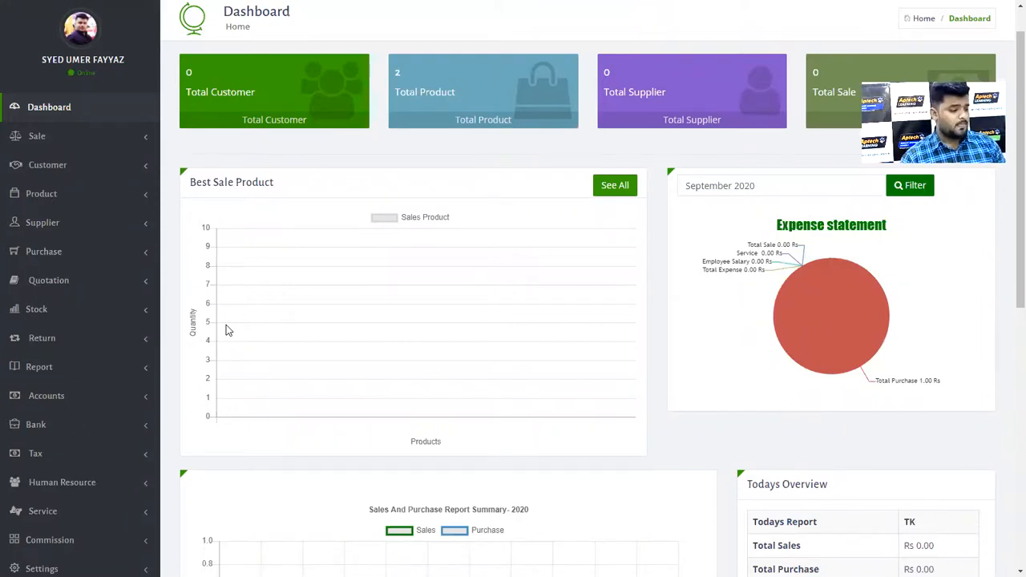
left_click(74, 368)
scroll(112, 432, "down", 2)
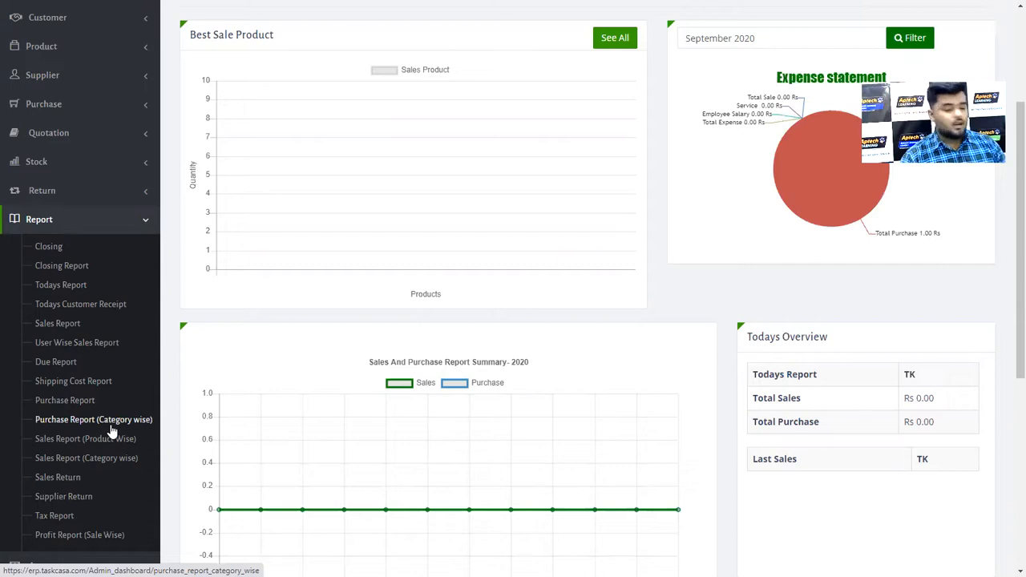
left_click(120, 201)
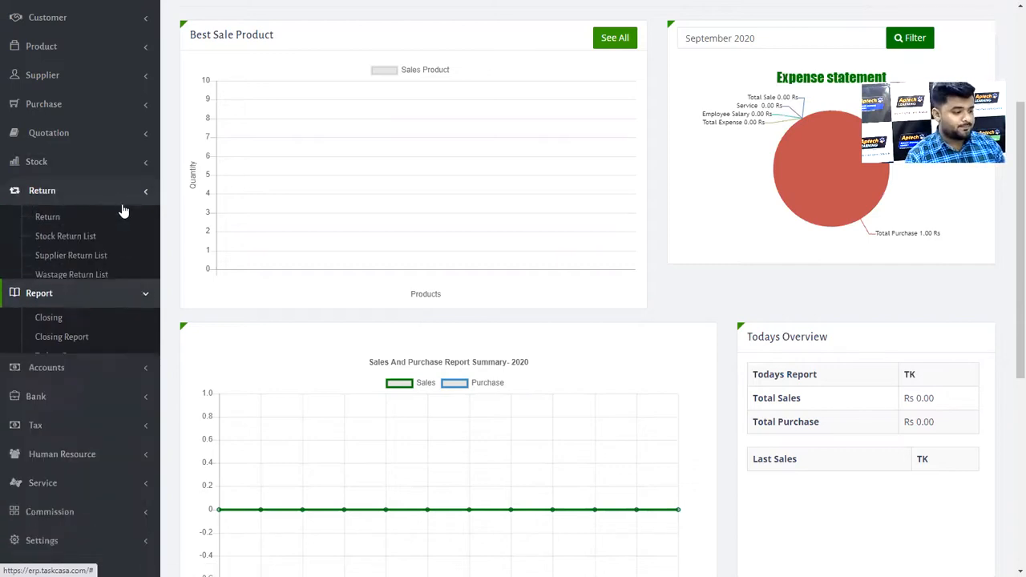
Step: Open the chart of accounts and examine its account tree and the other accounting functions
left_click(105, 334)
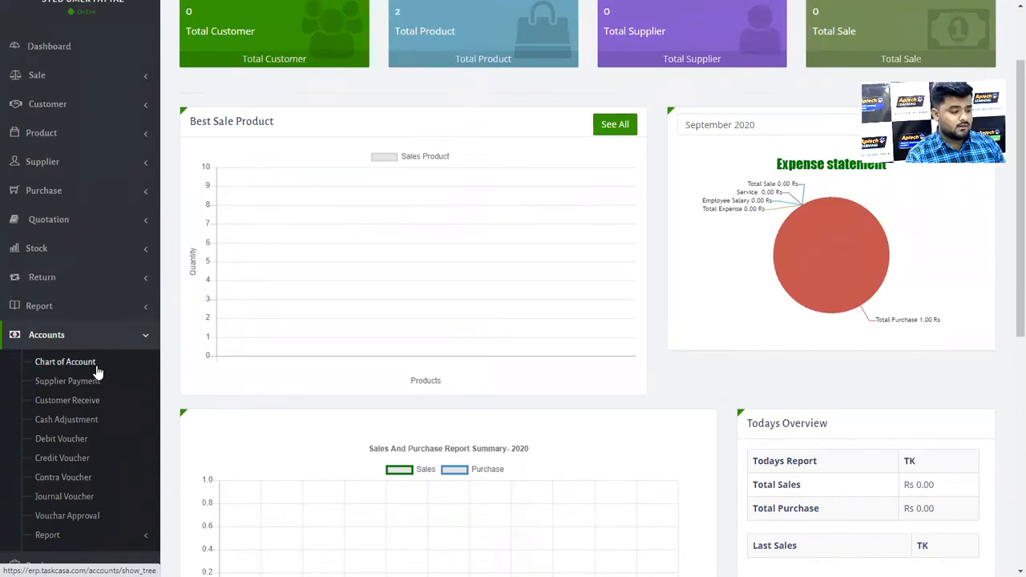
left_click(96, 370)
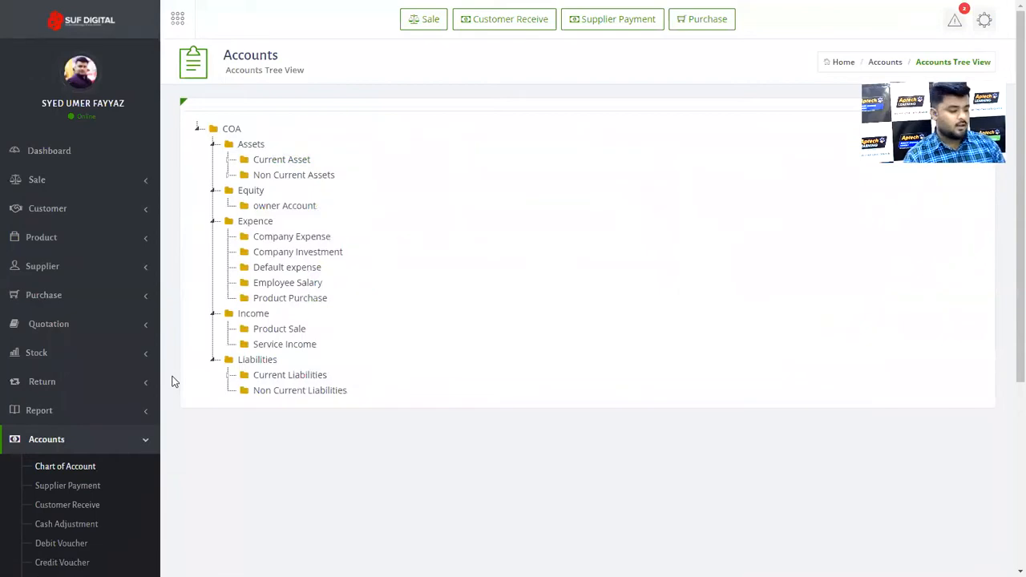
scroll(76, 446, "down", 2)
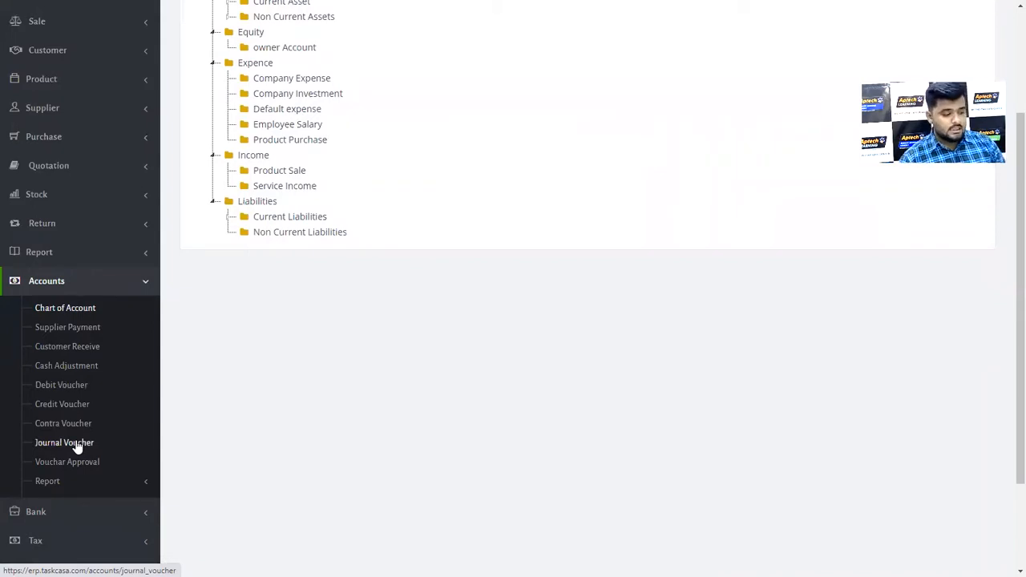
Step: Look through the functions offered by the Bank and Tax modules
left_click(88, 503)
scroll(212, 519, "down", 2)
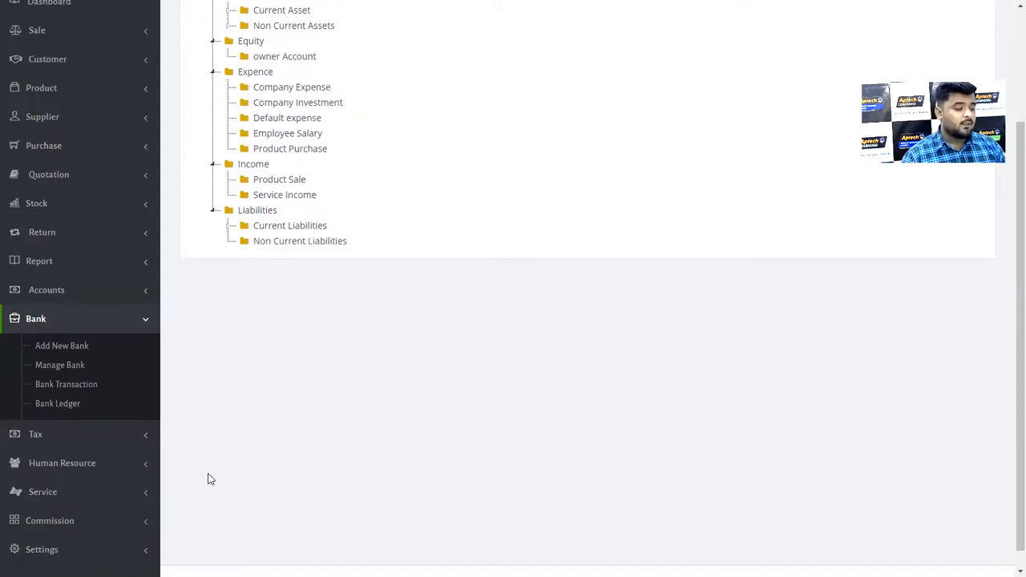
left_click(91, 433)
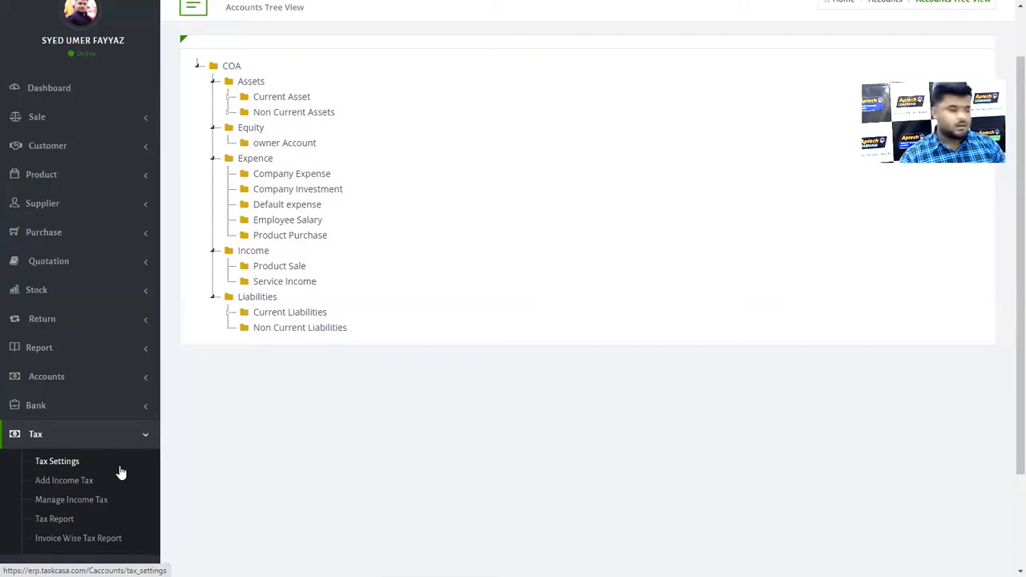
left_click(123, 446)
scroll(124, 448, "down", 2)
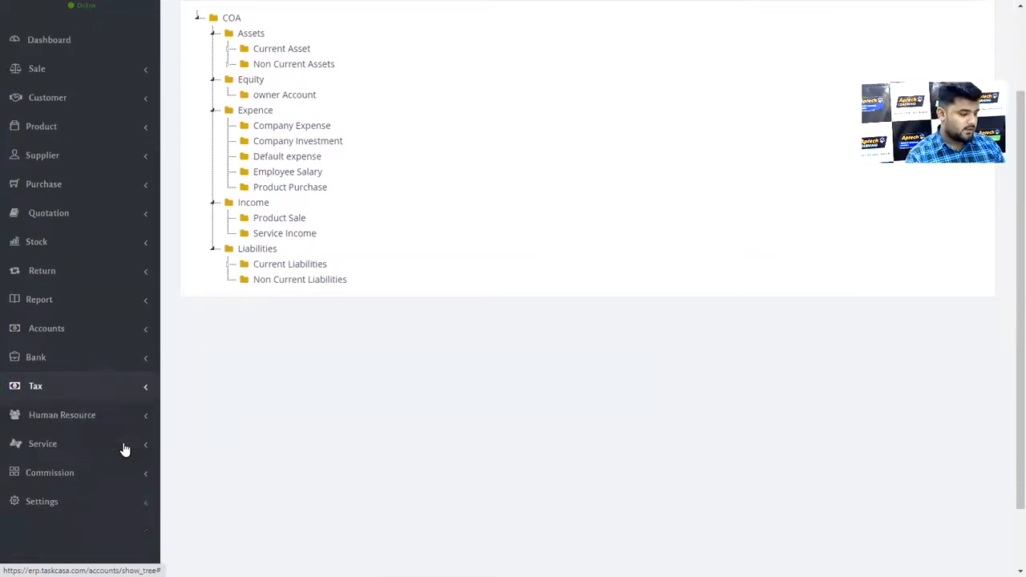
Step: Look through the Human Resource module's functions, including its HRM options
left_click(125, 388)
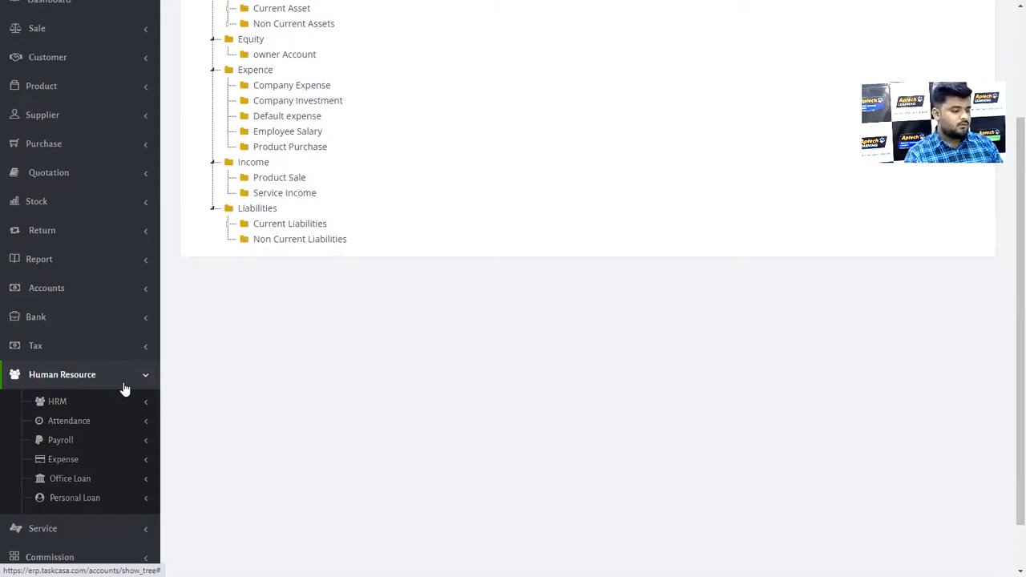
left_click(121, 404)
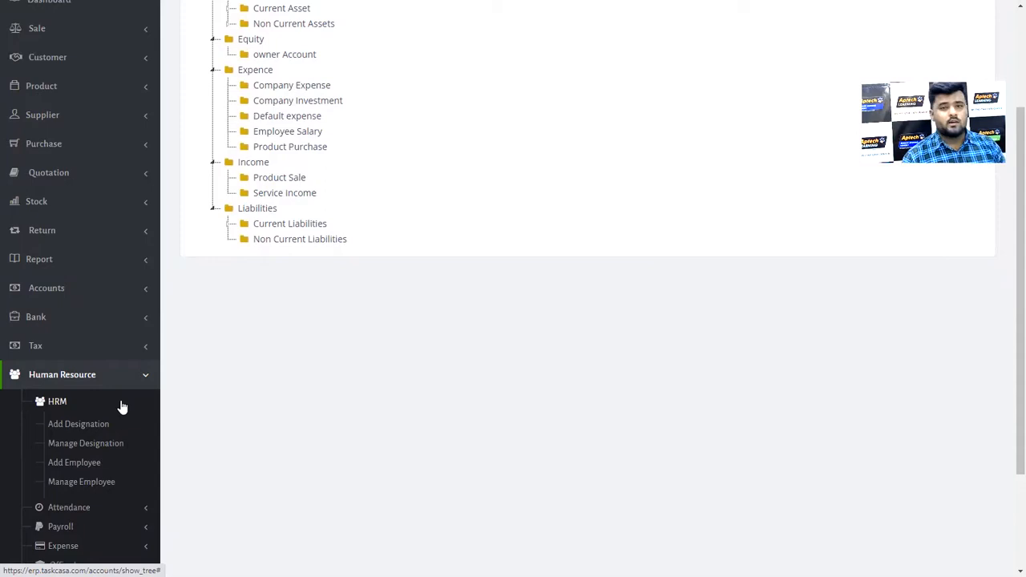
left_click(121, 406)
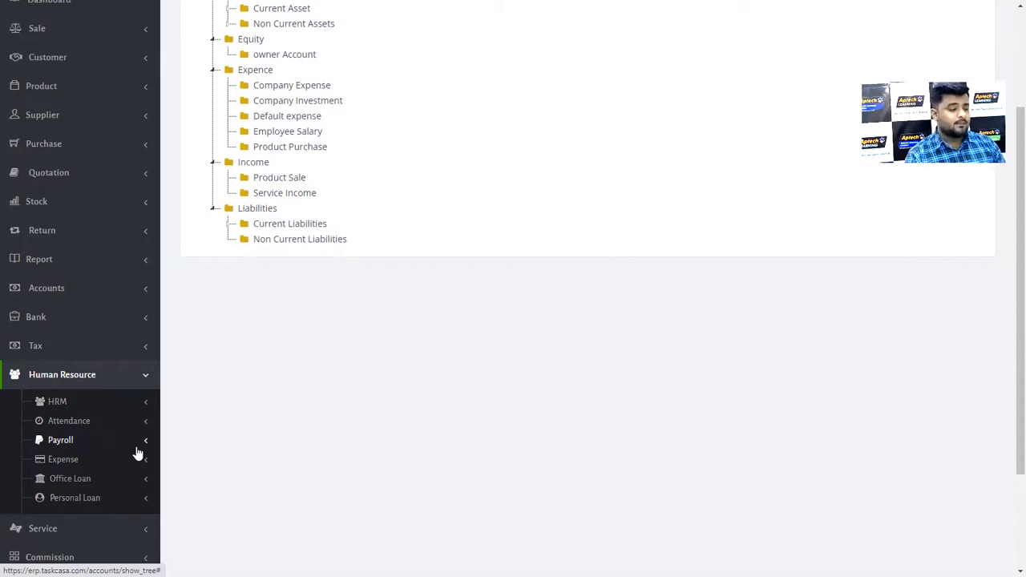
left_click(107, 375)
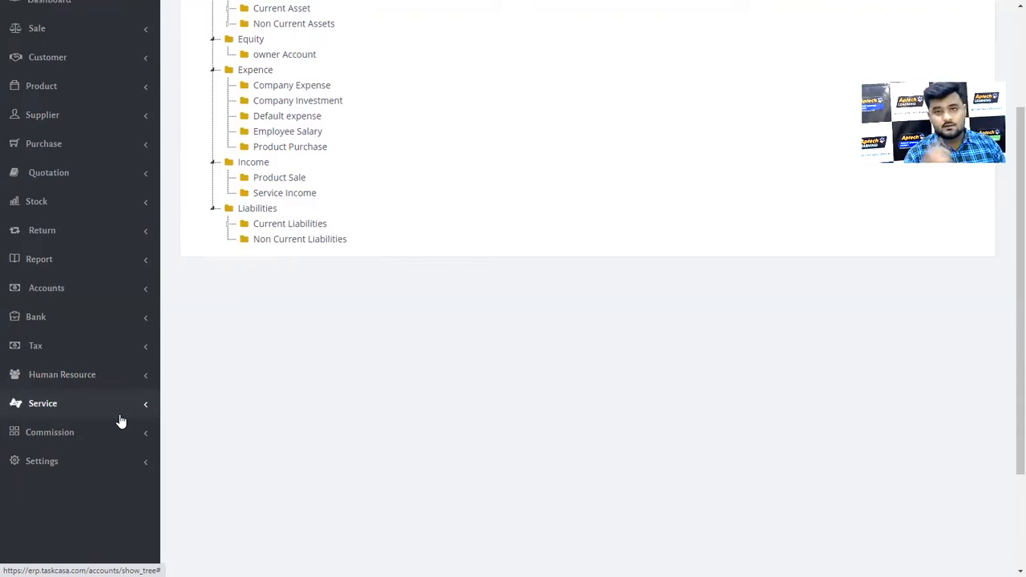
Step: Start a new service entry from the service list and name it Web Development
left_click(119, 417)
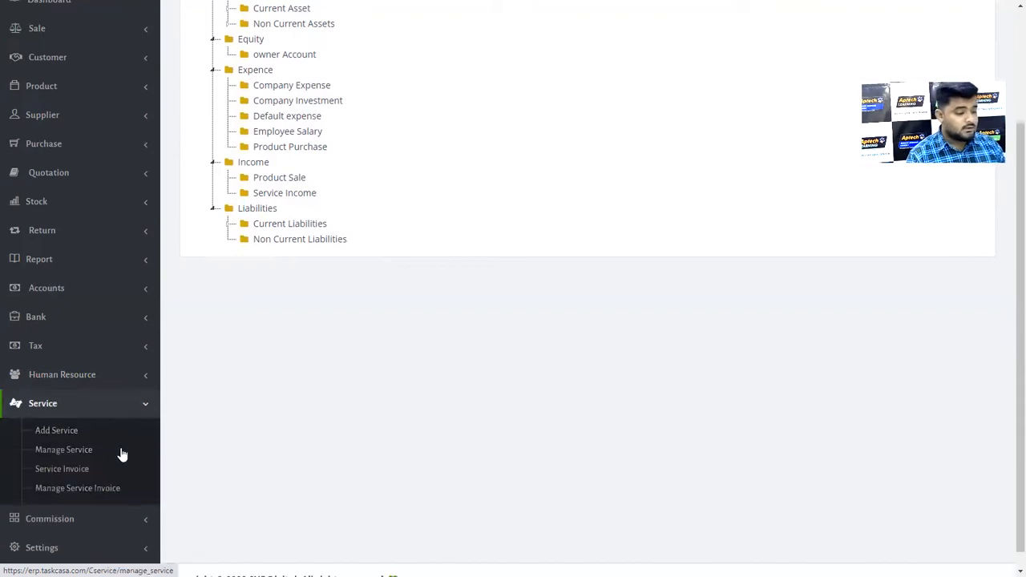
left_click(122, 453)
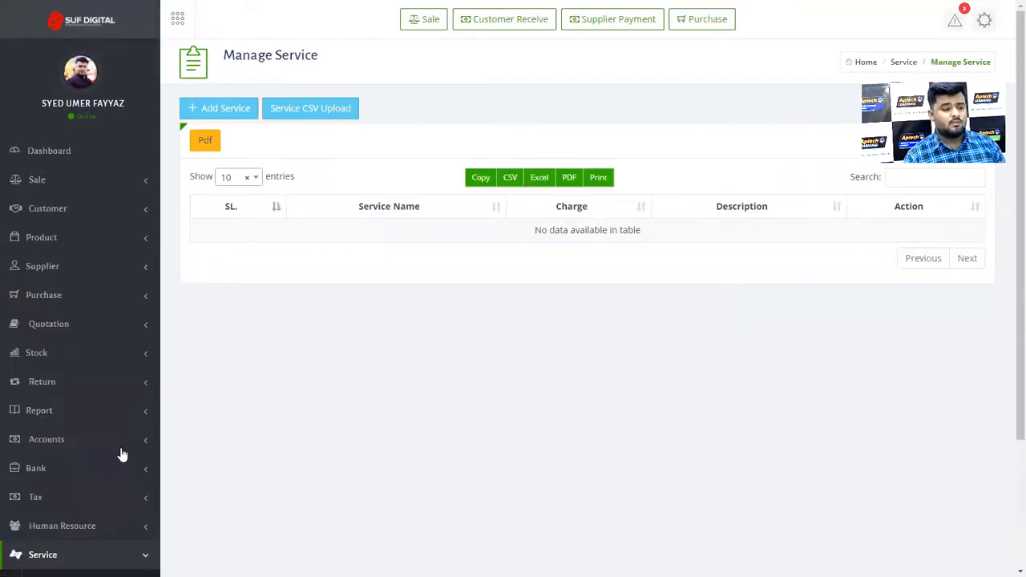
left_click(226, 105)
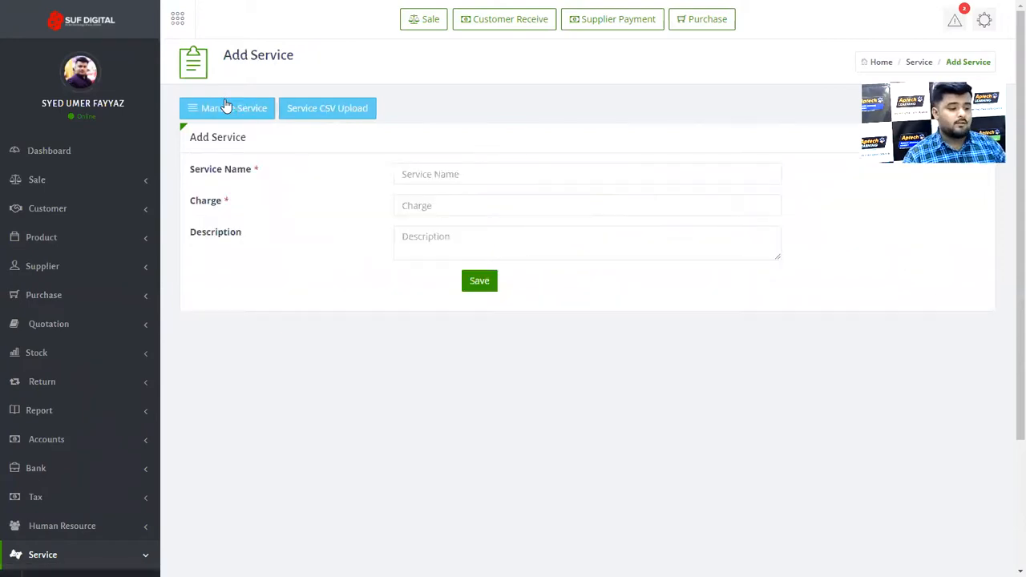
left_click(496, 166)
type("We")
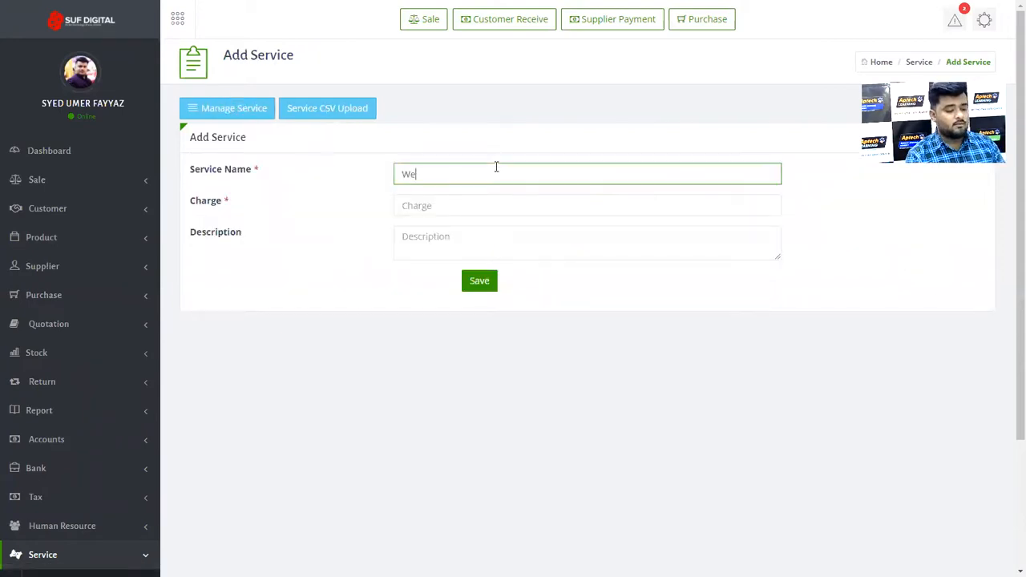
type("b Development")
key("Tab")
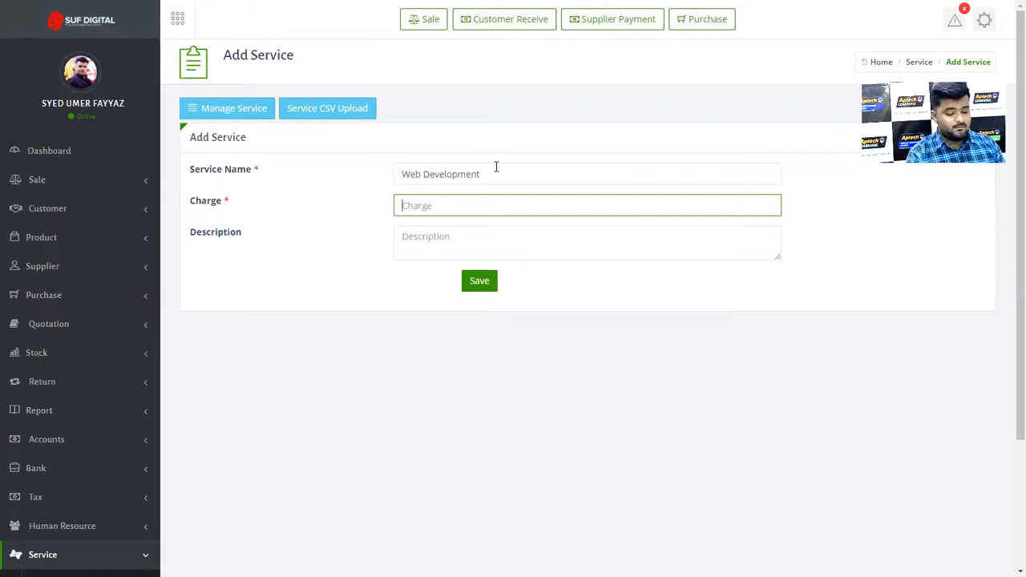
Step: Set the service's charge to 60000, describe it as "HTML,CSS Javascript ,Php", and save it
type("60000")
left_click(451, 226)
type("HTML,")
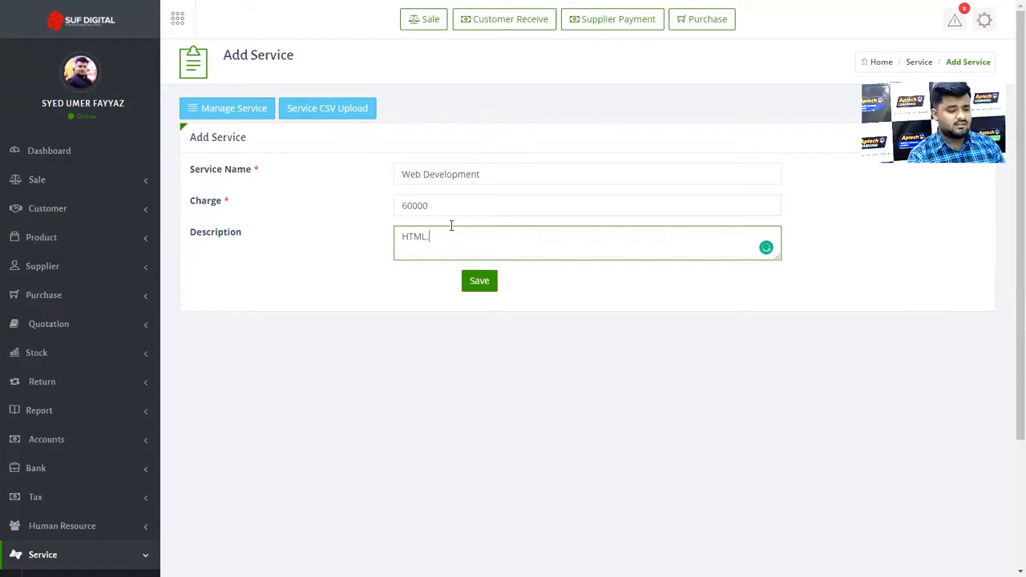
type("CSS Javasc")
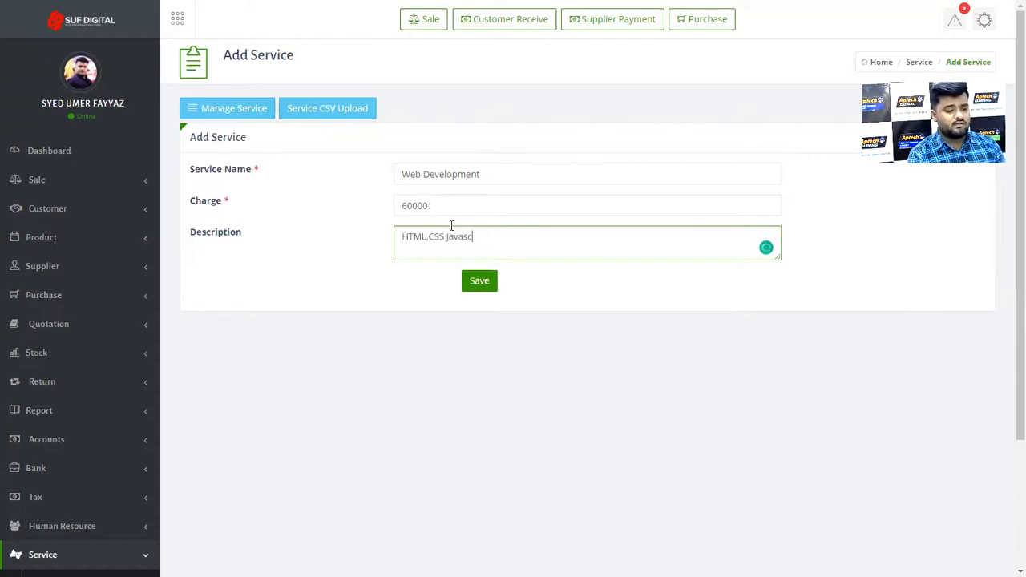
type("ript ,Php")
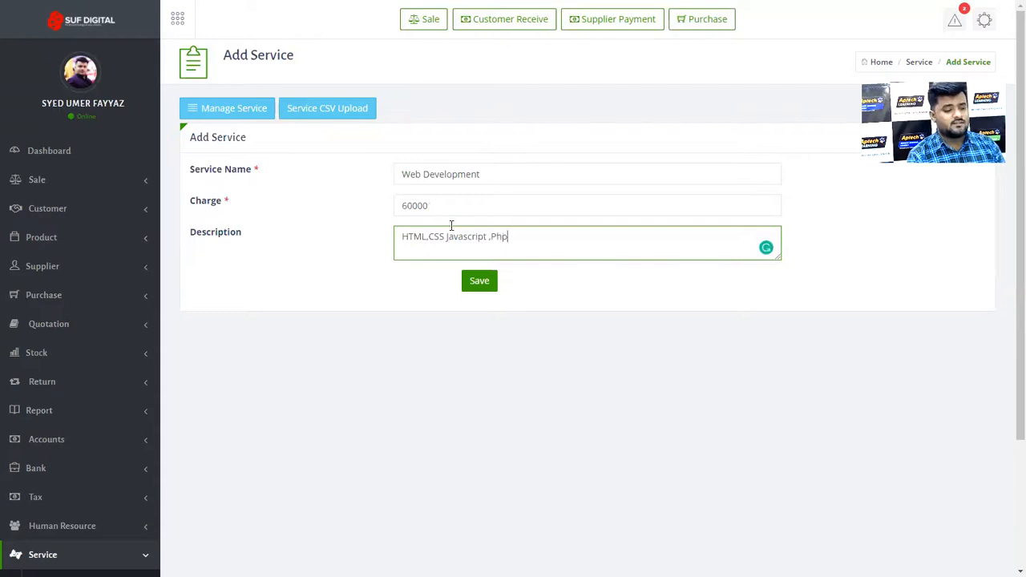
left_click(492, 288)
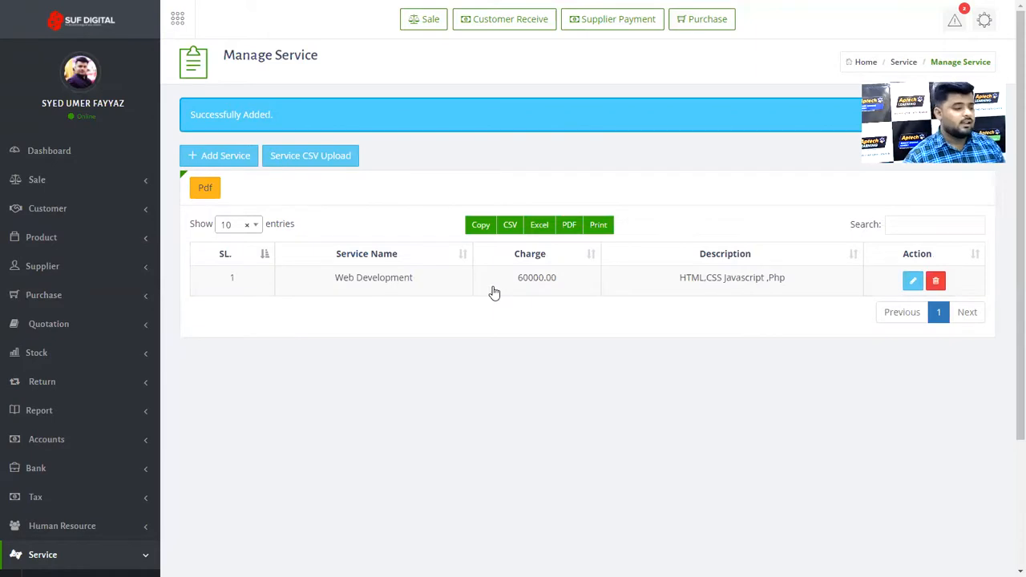
Step: View the customer list and the blank form for adding a new customer
left_click(120, 215)
left_click(69, 254)
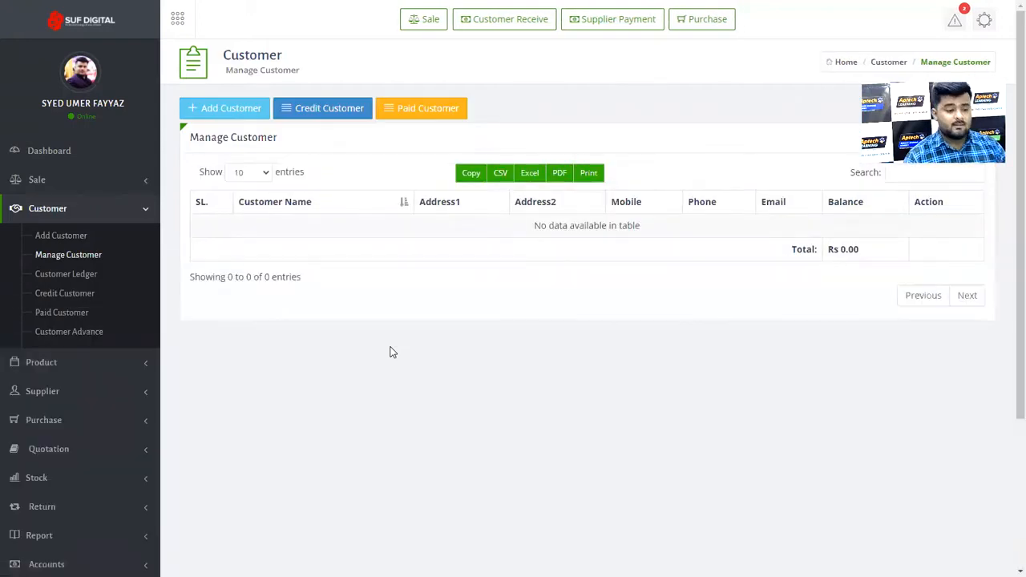
left_click(230, 117)
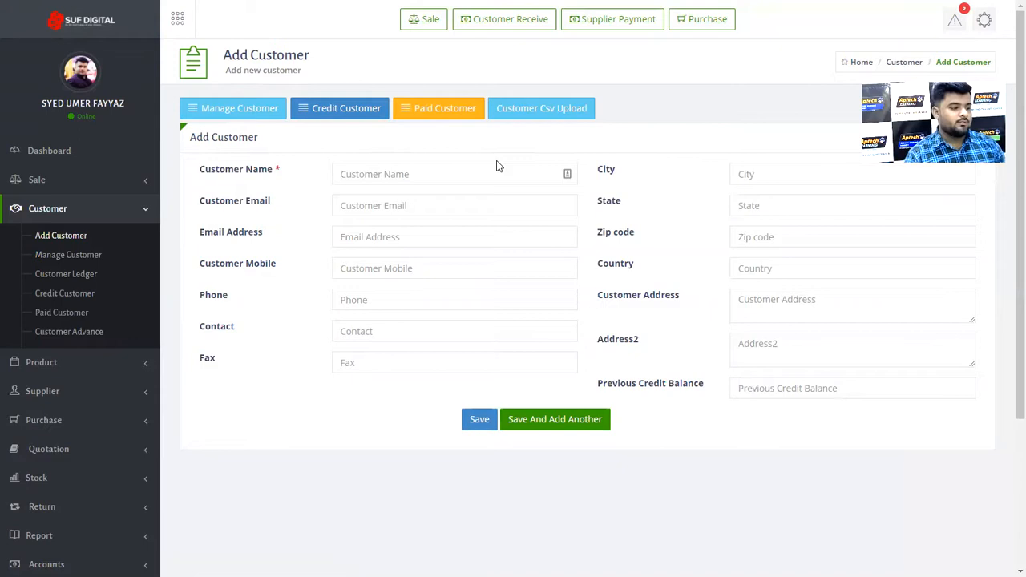
Step: Open a new POS sale and try entering 23 as the scanned barcode
left_click(101, 191)
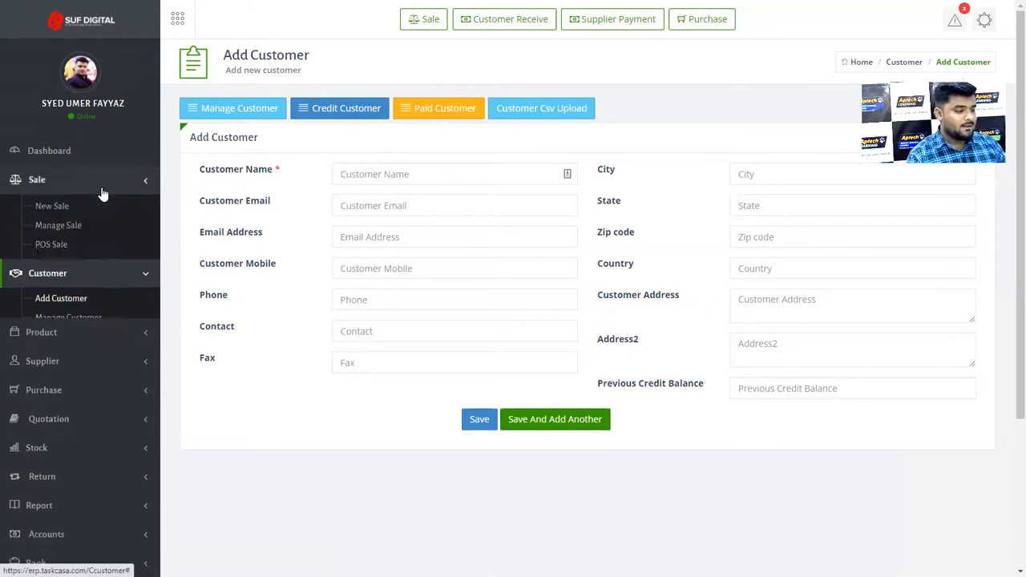
left_click(69, 247)
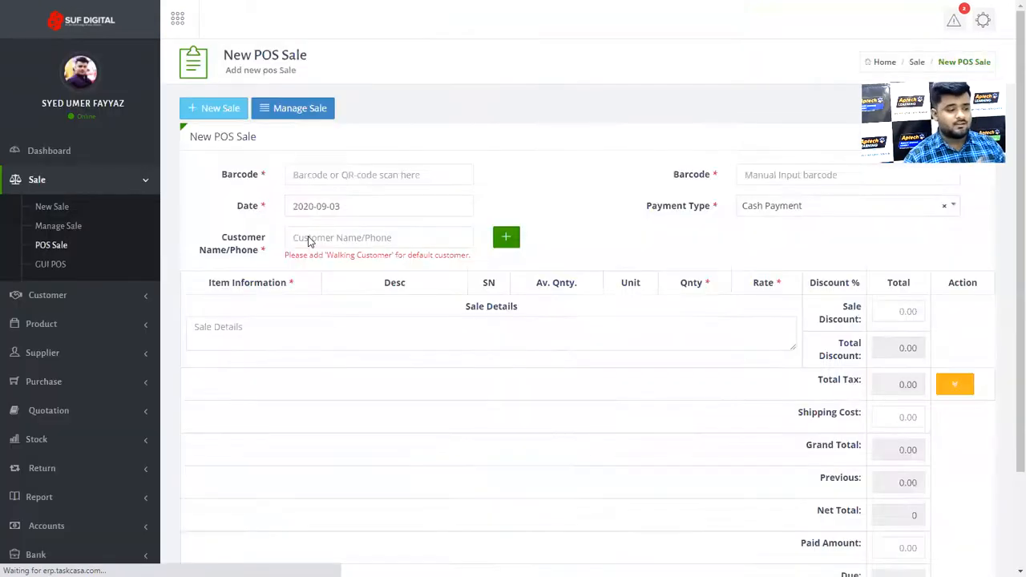
left_click(298, 174)
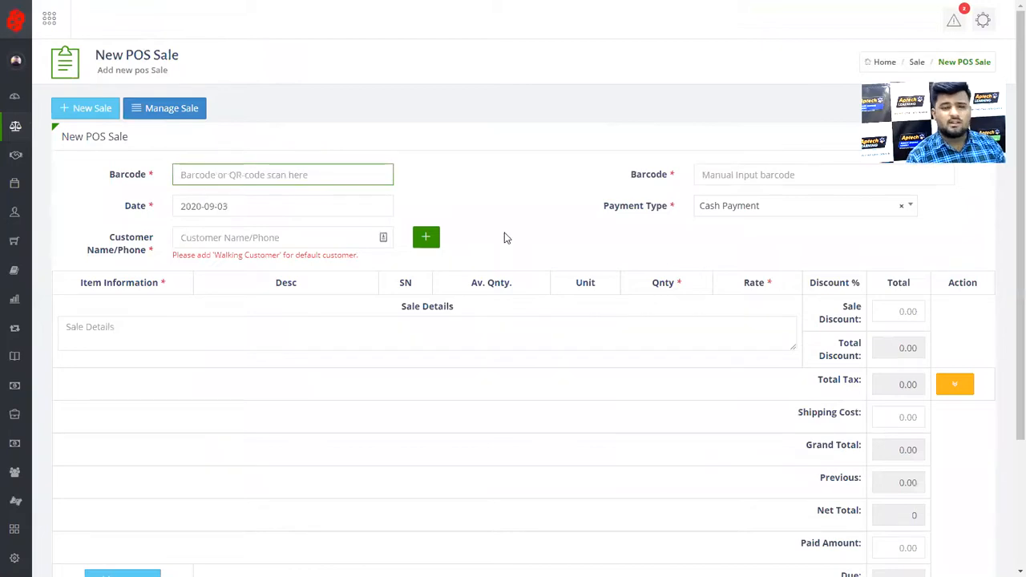
type("23")
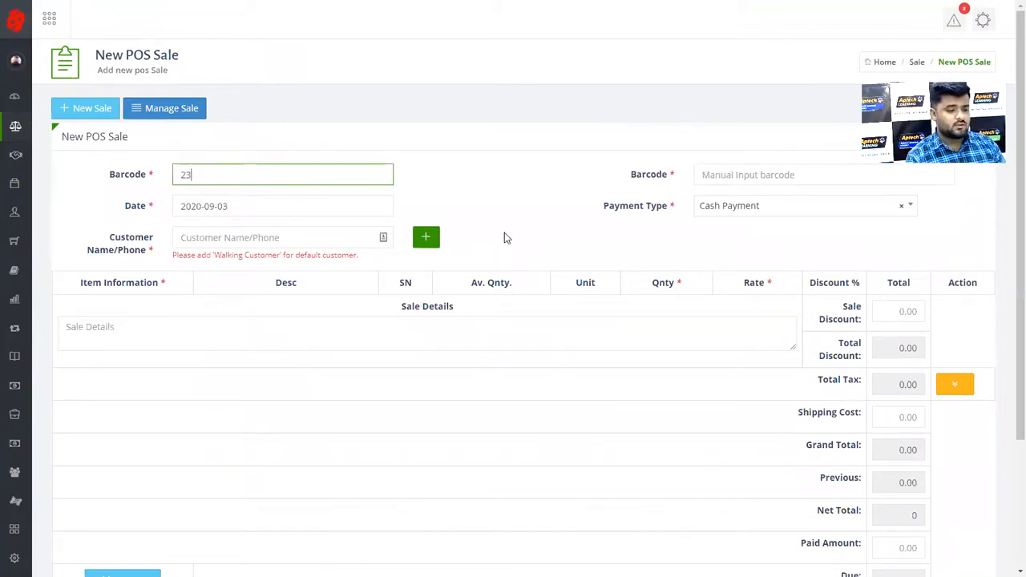
left_click(628, 70)
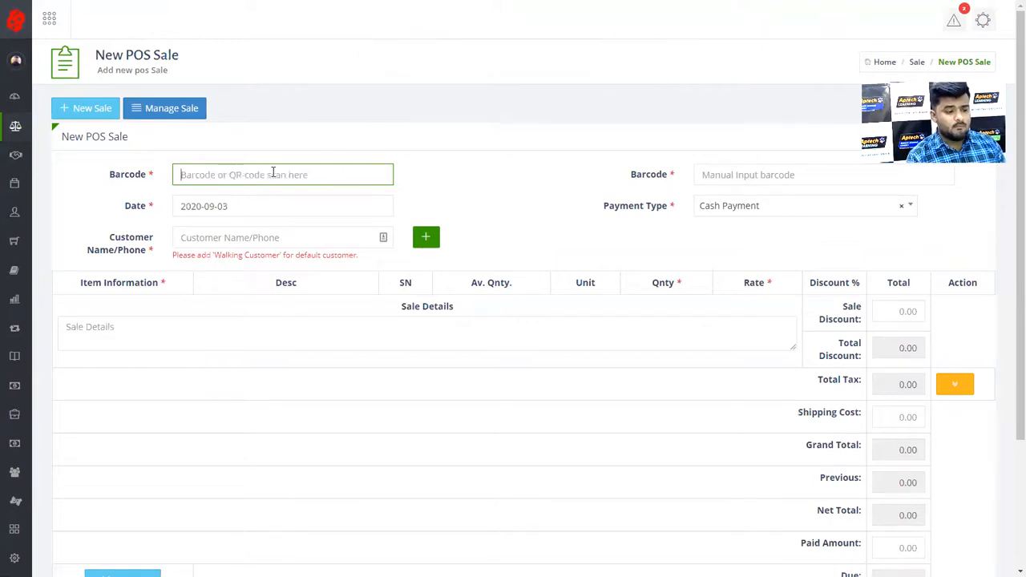
Step: Start a regular new sale, enter "s" as the customer, and view the blank form for adding a customer
left_click(98, 117)
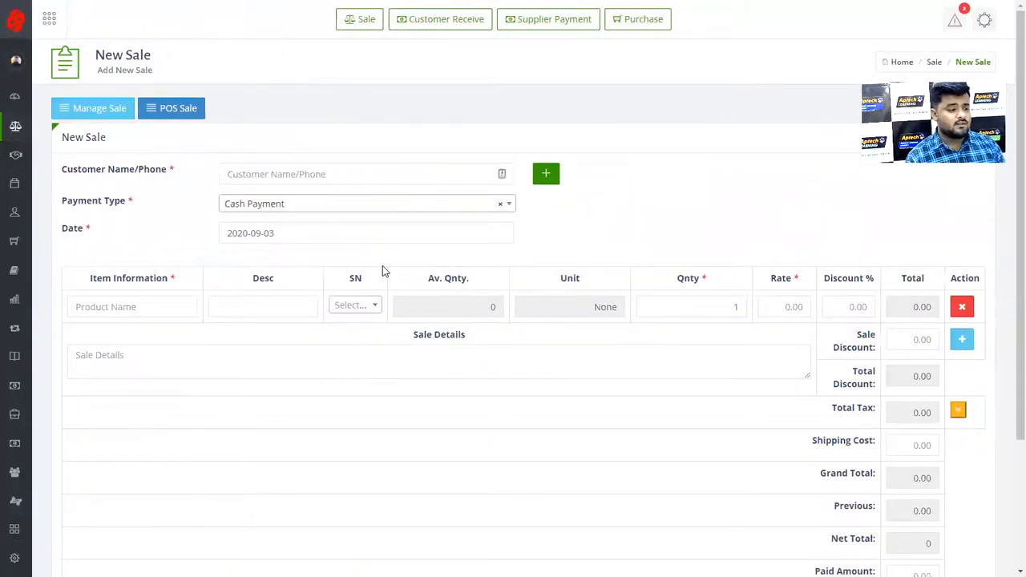
left_click(444, 171)
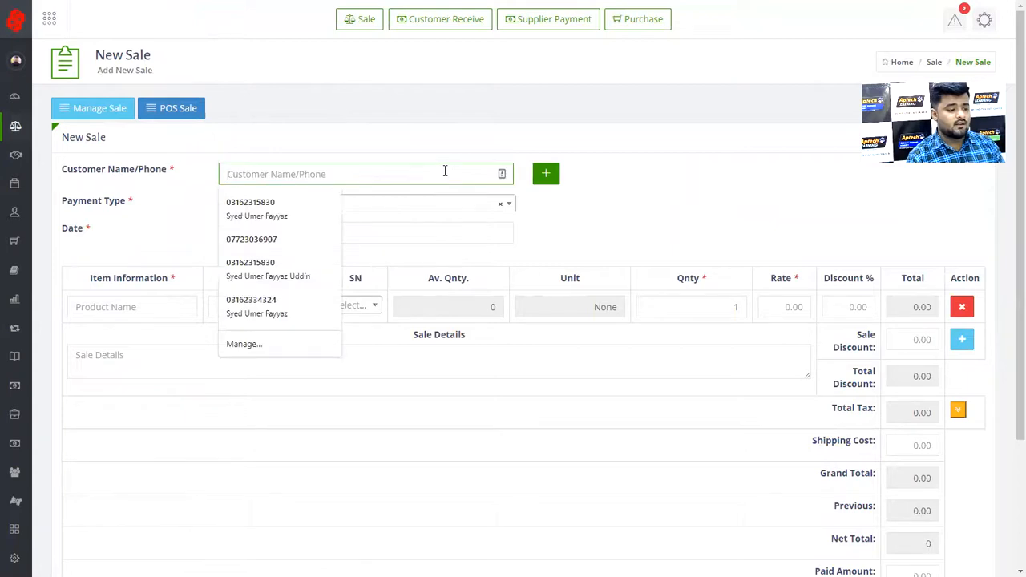
type("s")
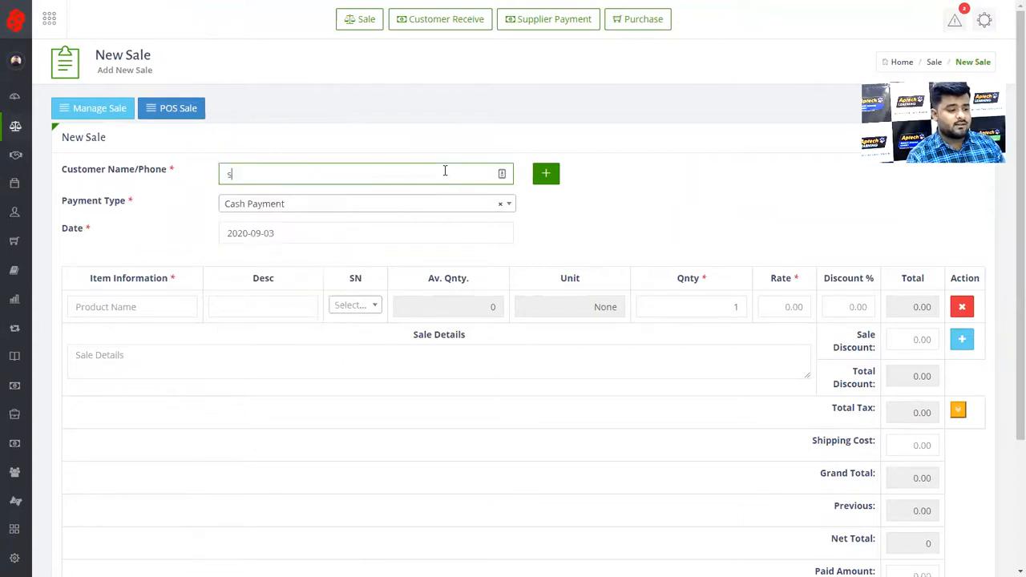
left_click(546, 174)
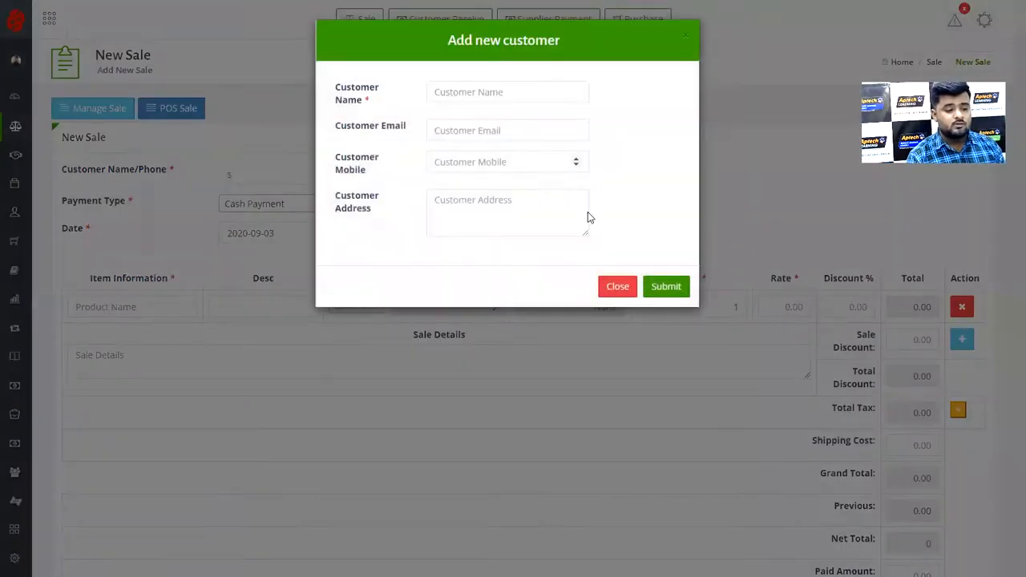
left_click(602, 287)
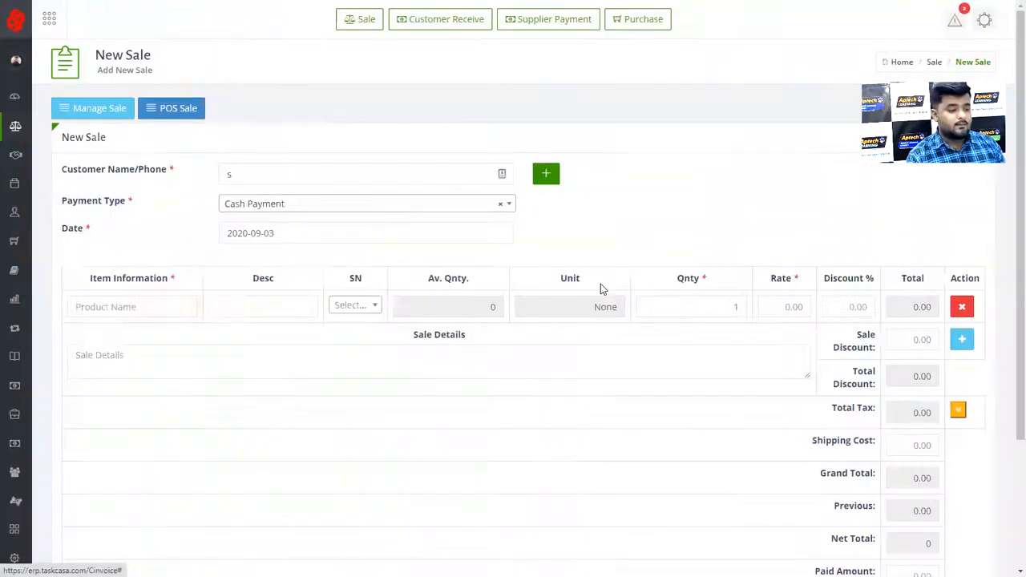
Step: View the sale's payment type options and search for "web" as the item
left_click(404, 210)
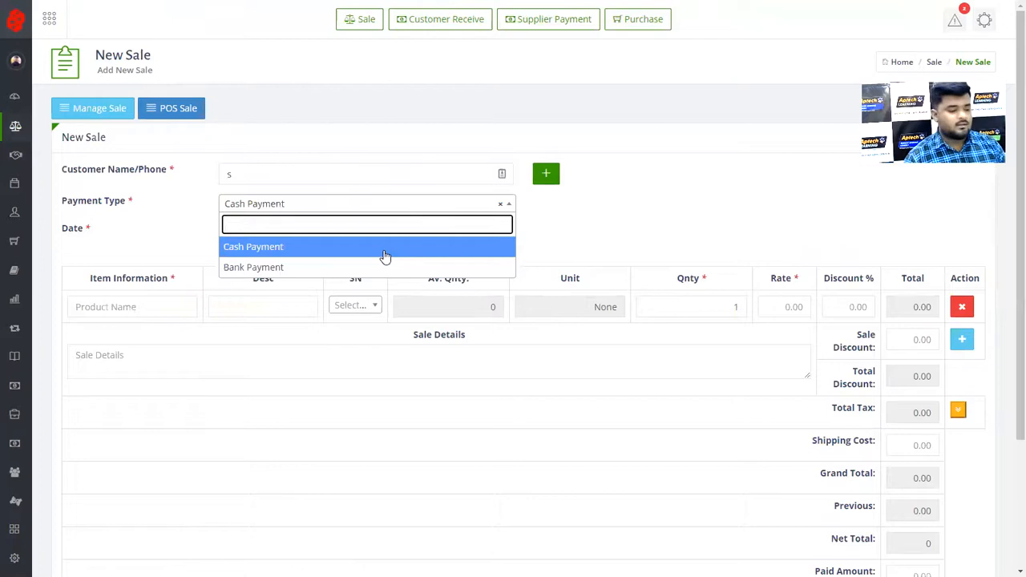
left_click(572, 232)
left_click(190, 304)
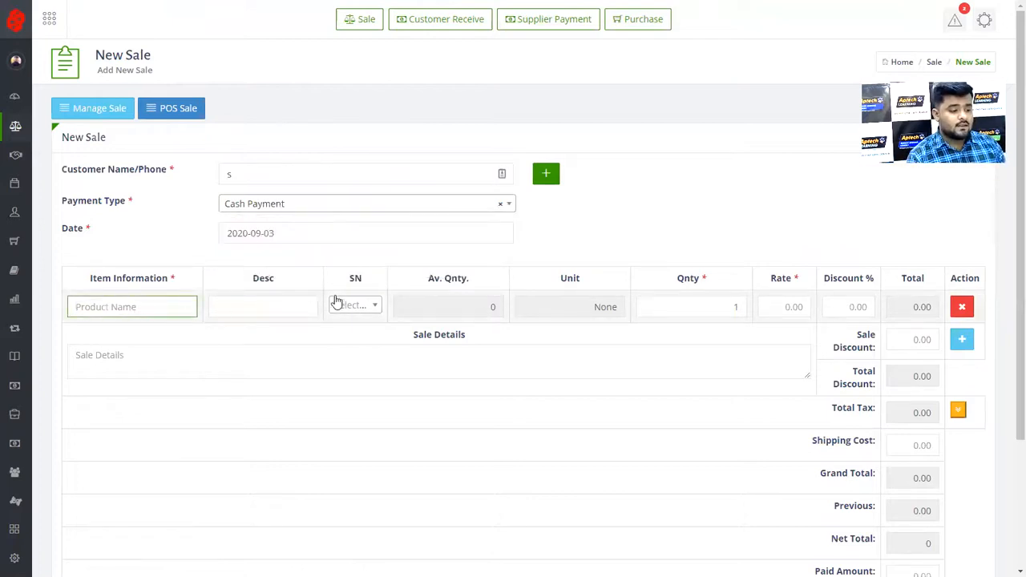
type("web")
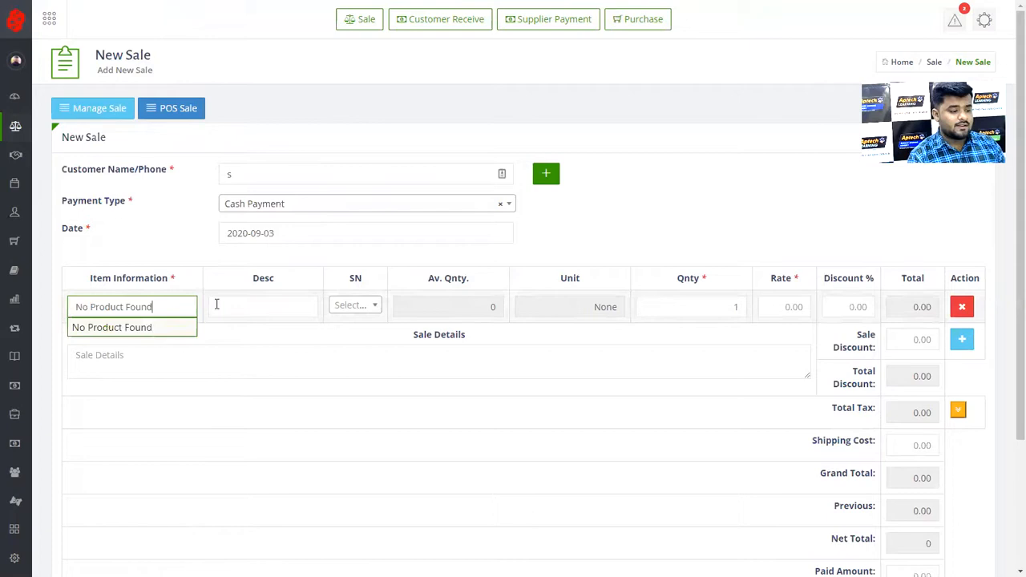
Step: Leave the sale for the dashboard and view the blank form for adding a product
left_click(14, 99)
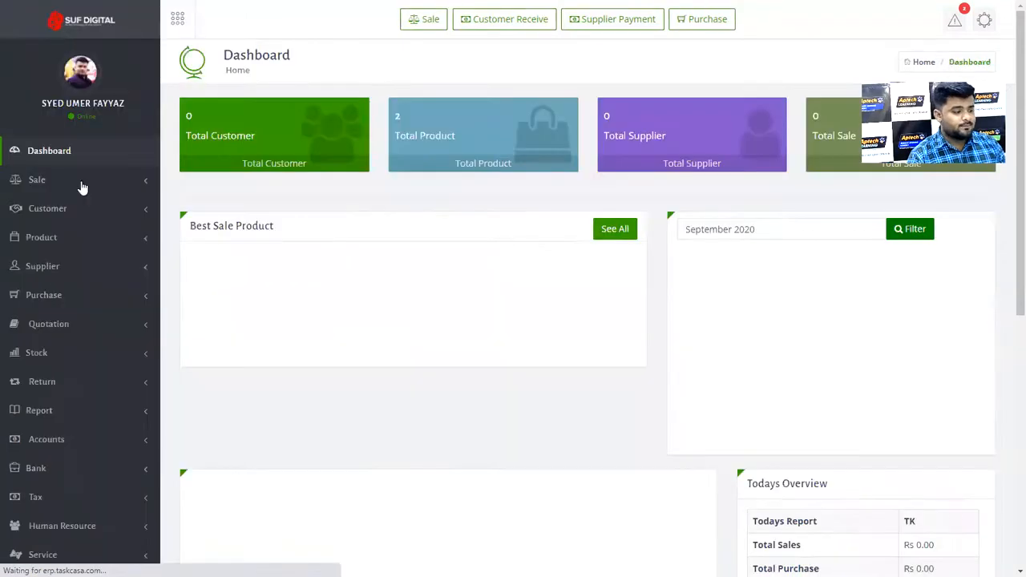
left_click(60, 238)
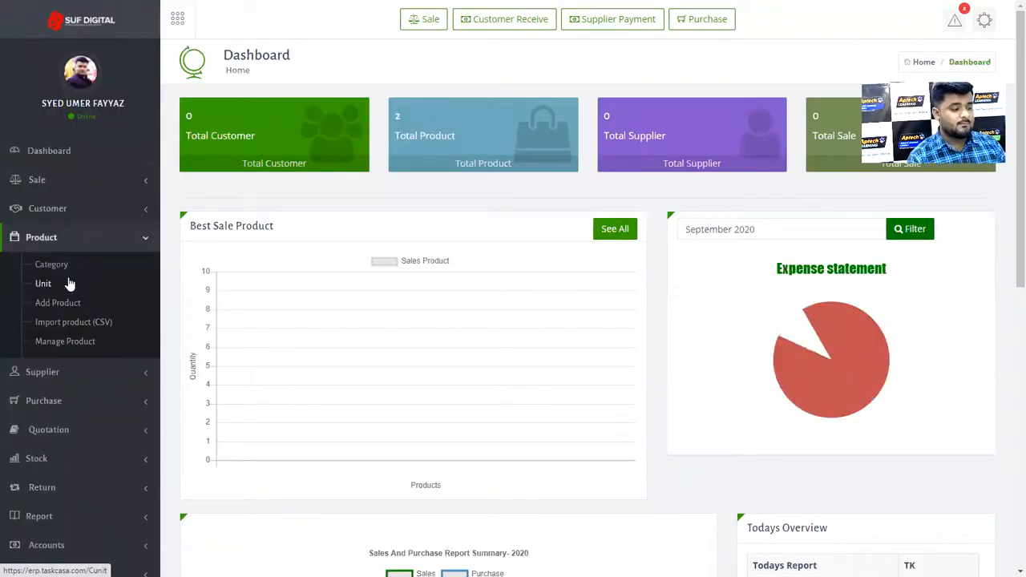
left_click(72, 308)
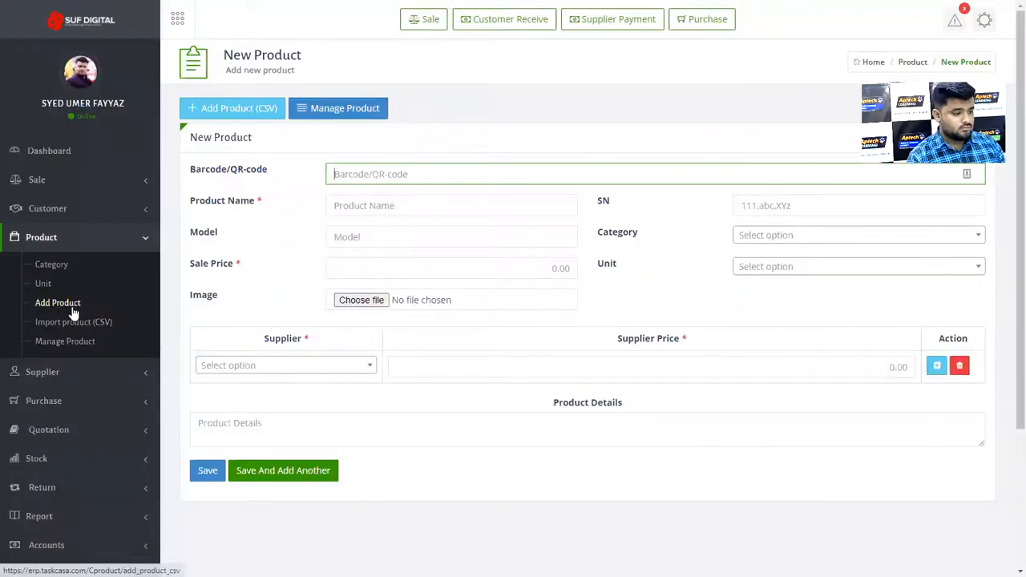
Step: View the list of existing products and return to the dashboard
left_click(320, 119)
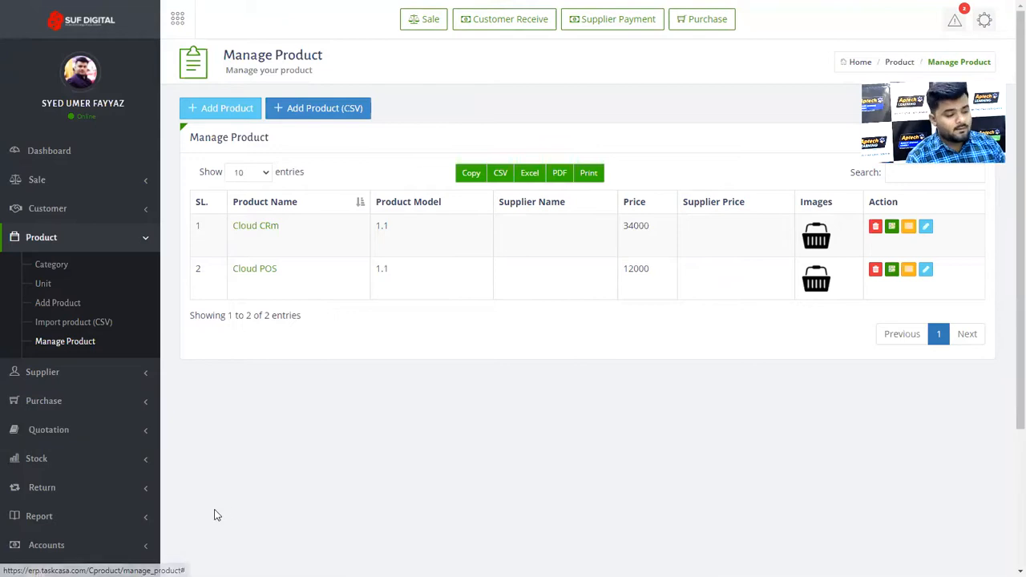
scroll(152, 517, "down", 3)
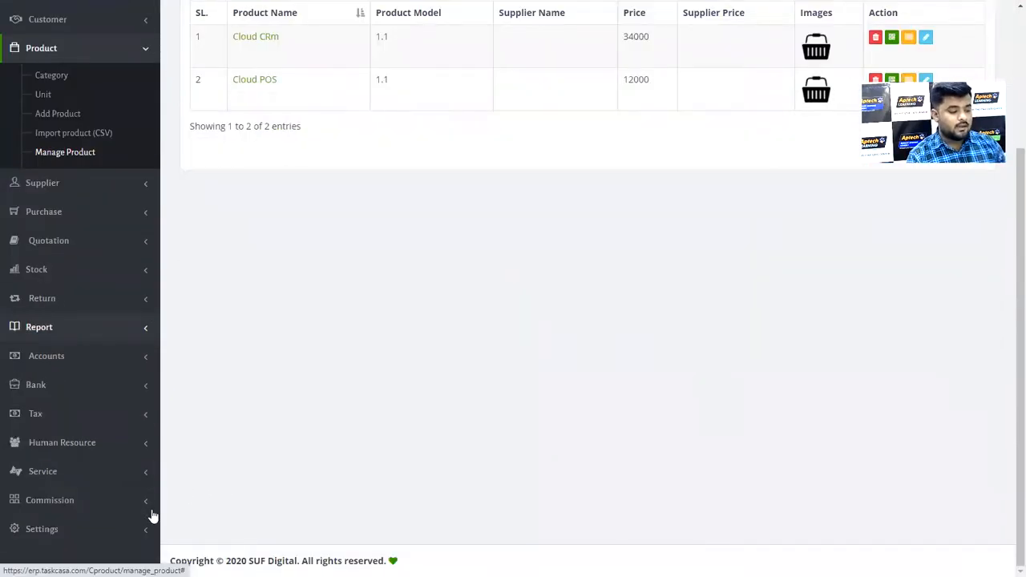
scroll(152, 517, "up", 3)
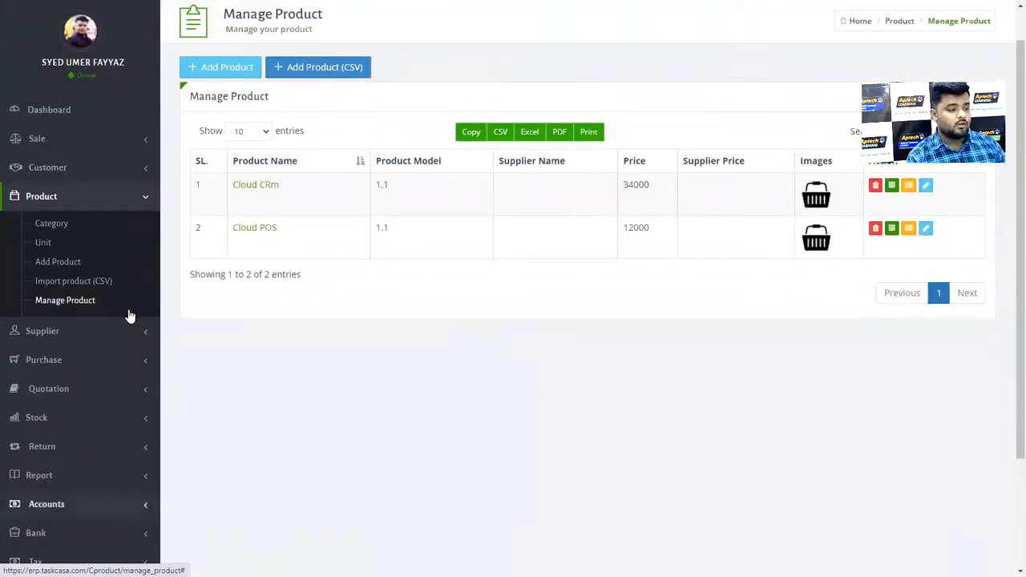
left_click(114, 126)
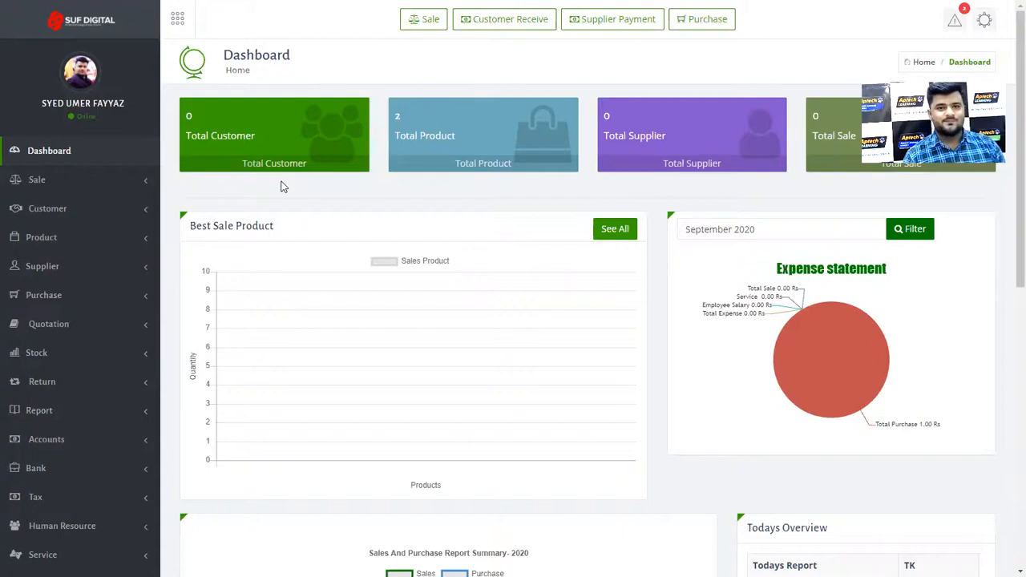
mouse_move(34, 6)
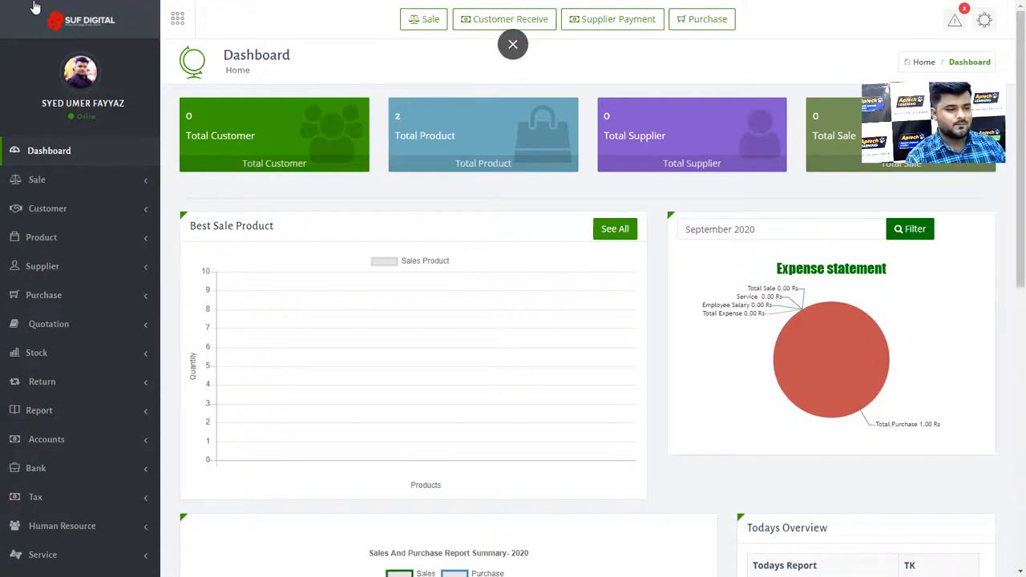